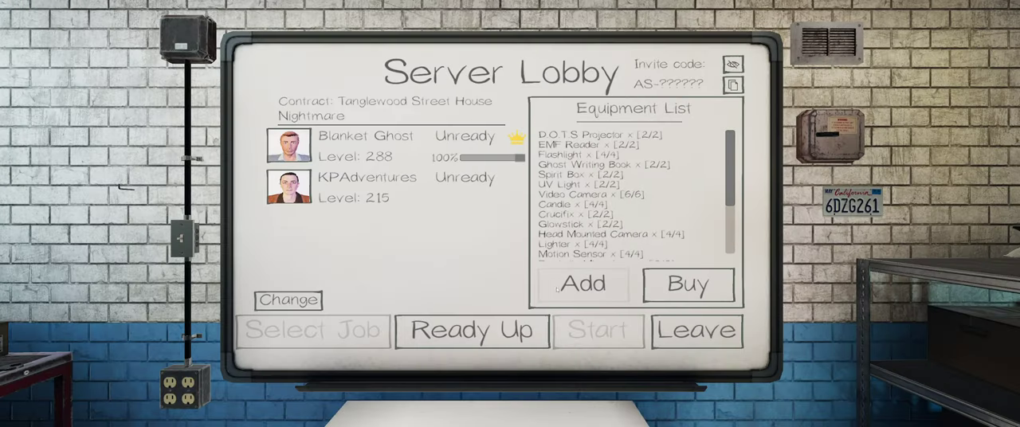
# Step: Check the equipment inventory, ready up, and launch the Tanglewood Street House hunt
pyautogui.click(583, 284)
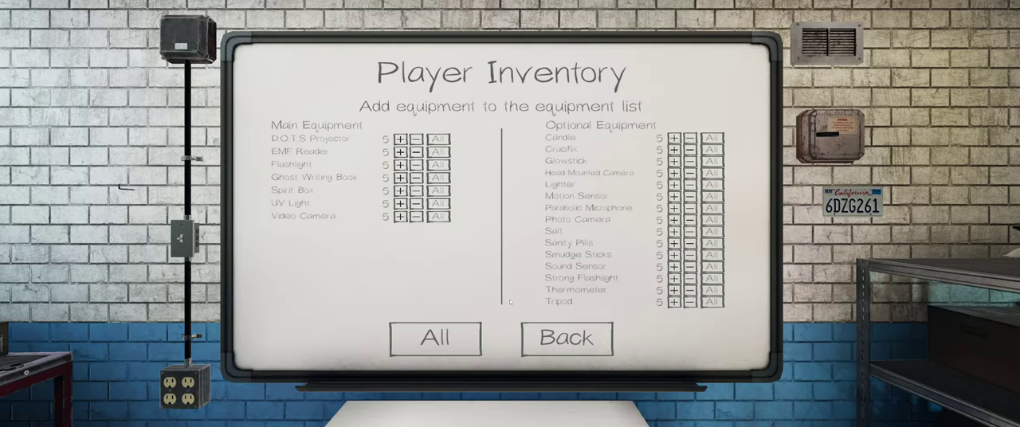
pyautogui.click(571, 341)
pyautogui.click(688, 284)
pyautogui.click(506, 347)
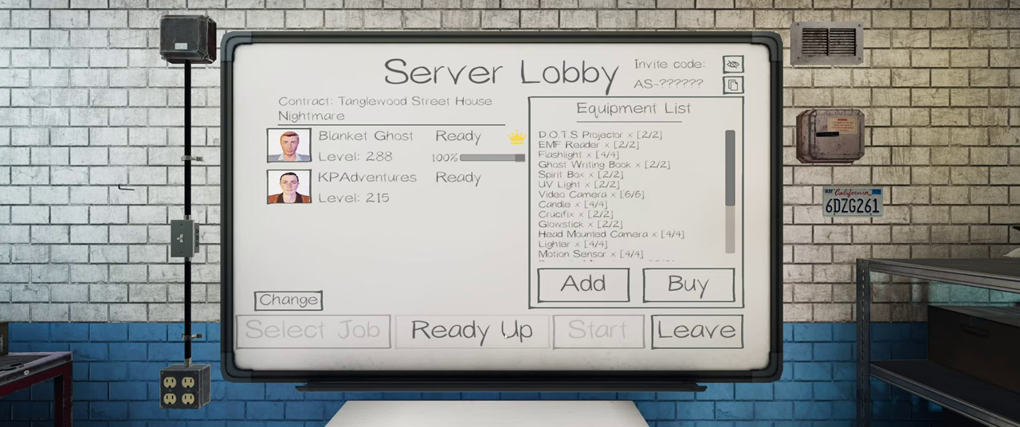
pyautogui.click(472, 330)
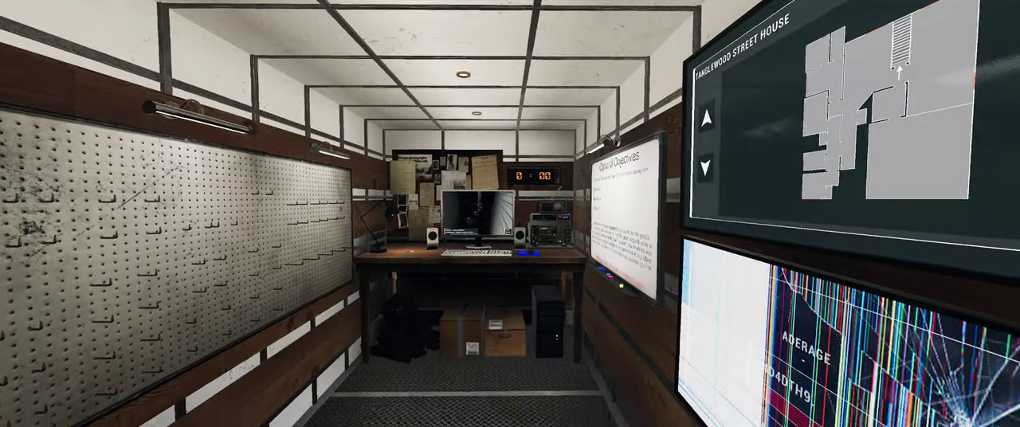
# Step: Walk forward out of the investigation truck toward Tanglewood Street House
pyautogui.press('w')
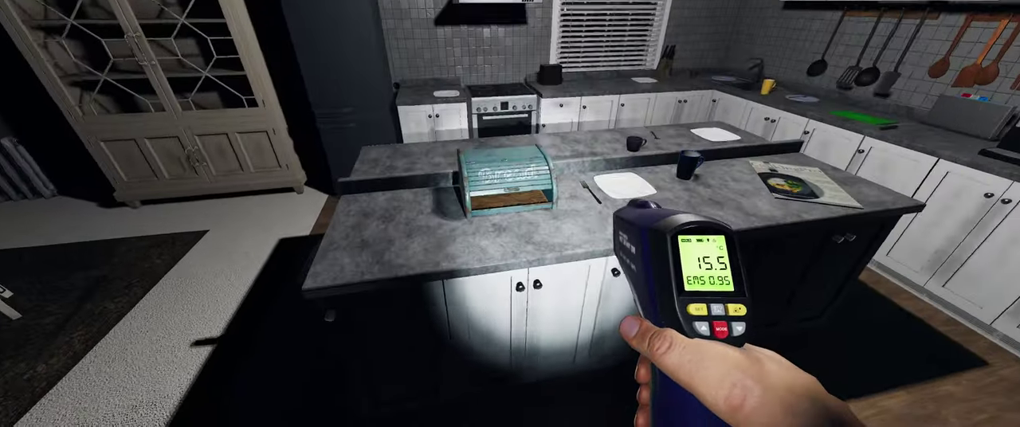
pyautogui.write('s')
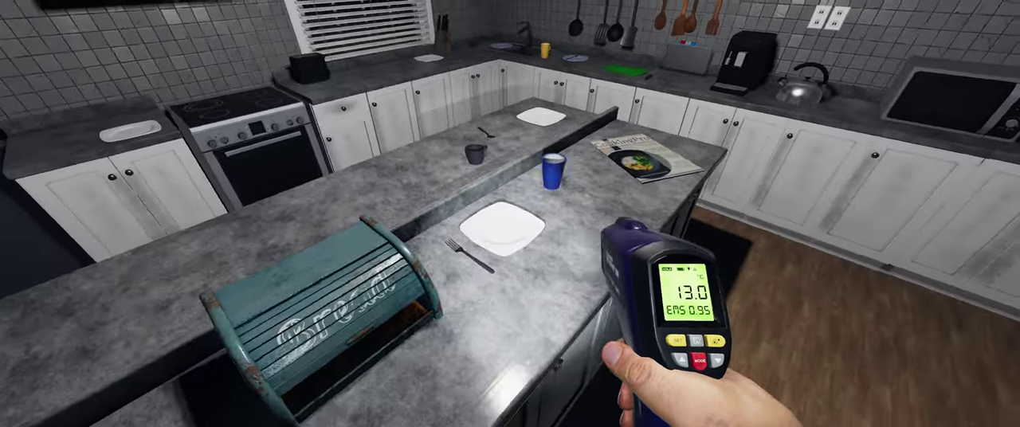
pyautogui.write('s')
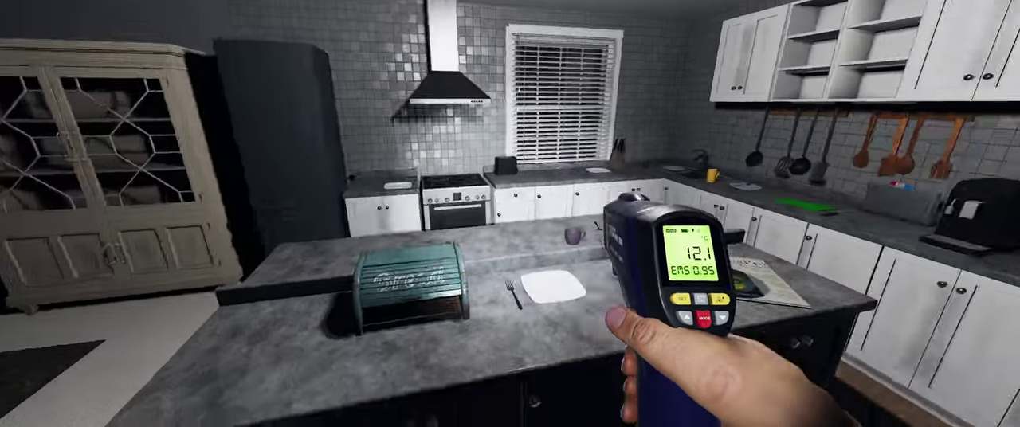
pyautogui.write('w')
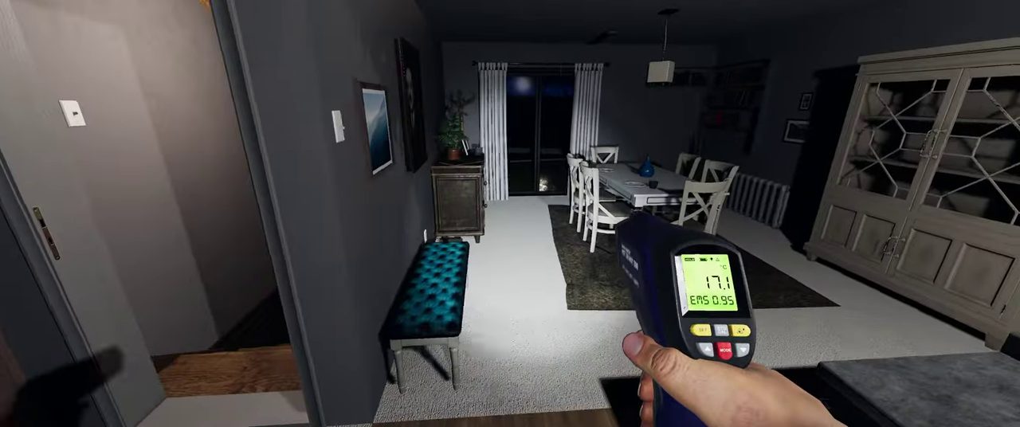
pyautogui.write('w')
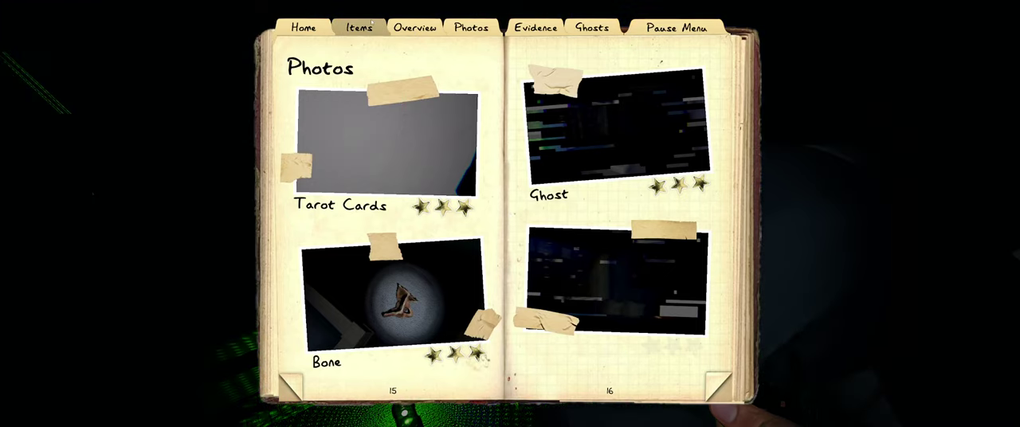
# Step: Flip to another journal section, then close the journal to resume exploring
pyautogui.click(360, 27)
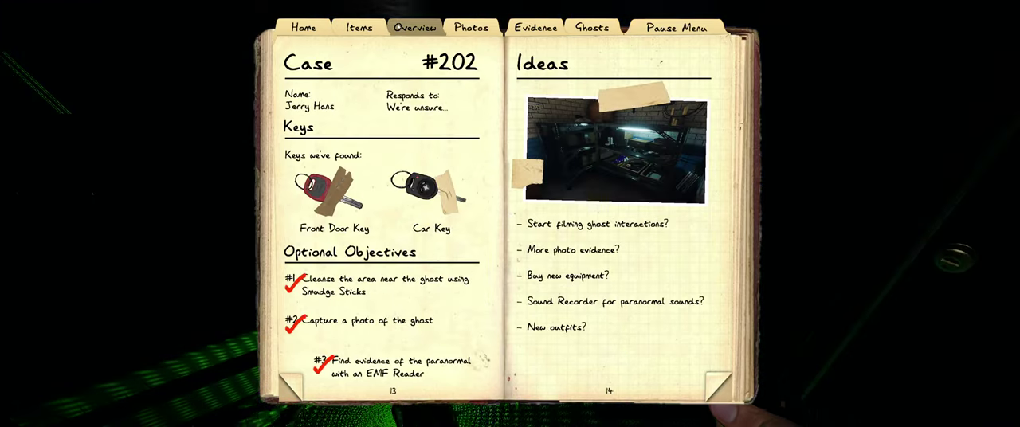
pyautogui.press('j')
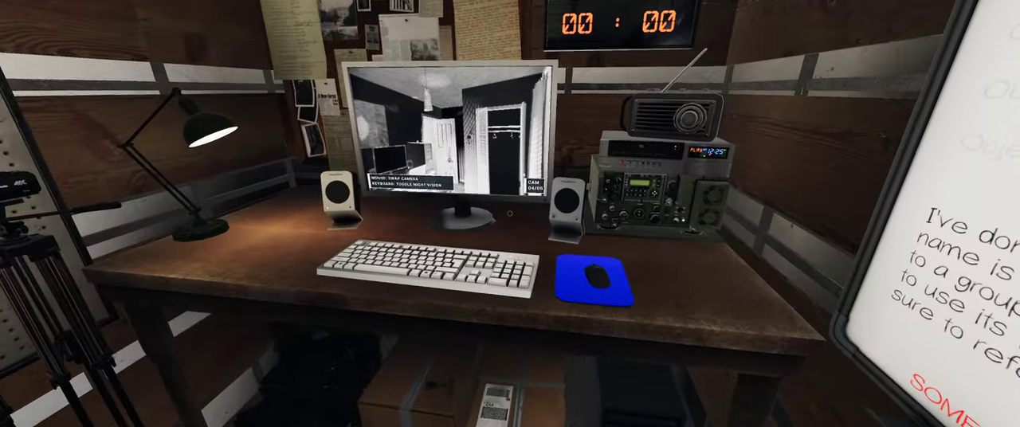
# Step: Check the collected evidence in the journal, then close it
pyautogui.press('j')
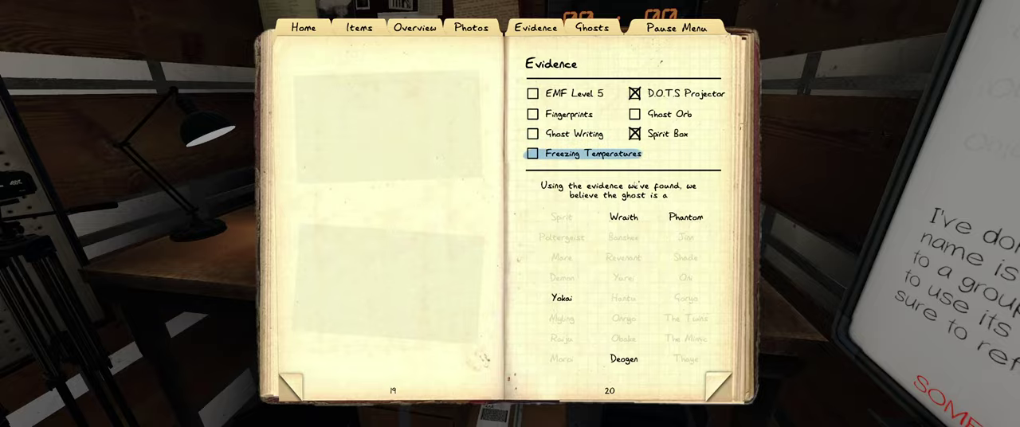
pyautogui.press('j')
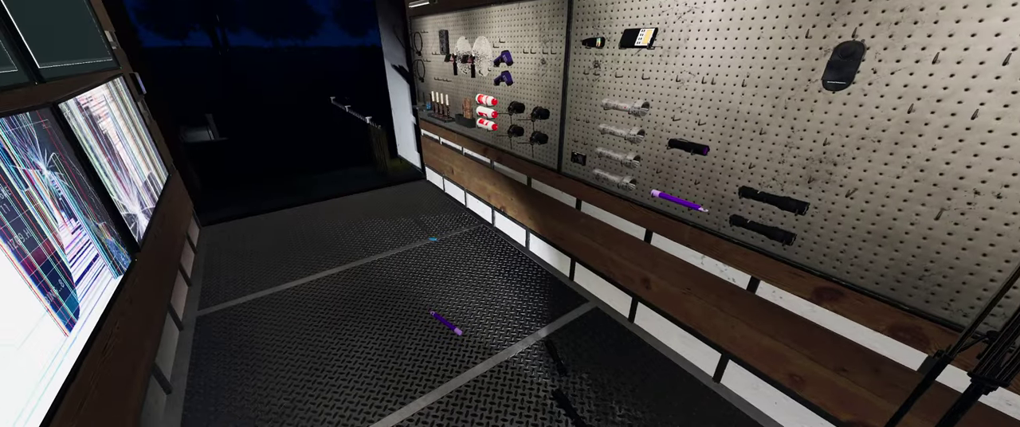
# Step: Grab salt from the equipment wall and head out of the truck toward the house
pyautogui.press('e')
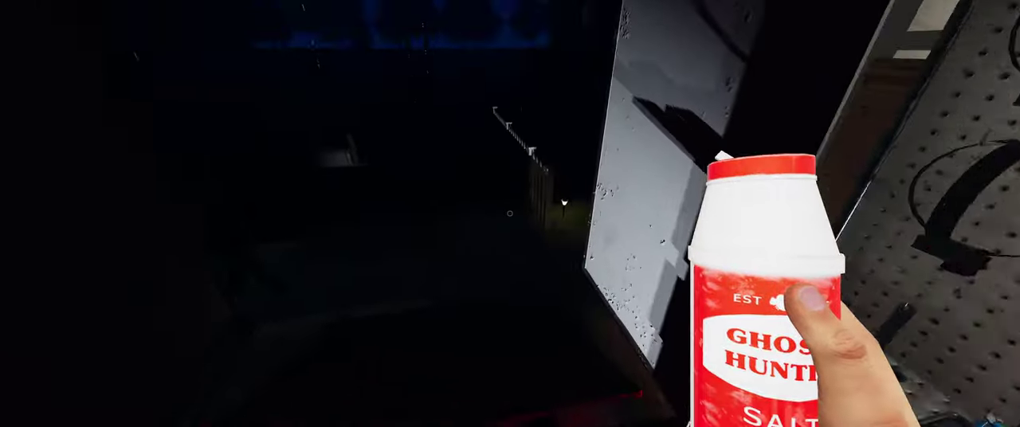
pyautogui.press('w')
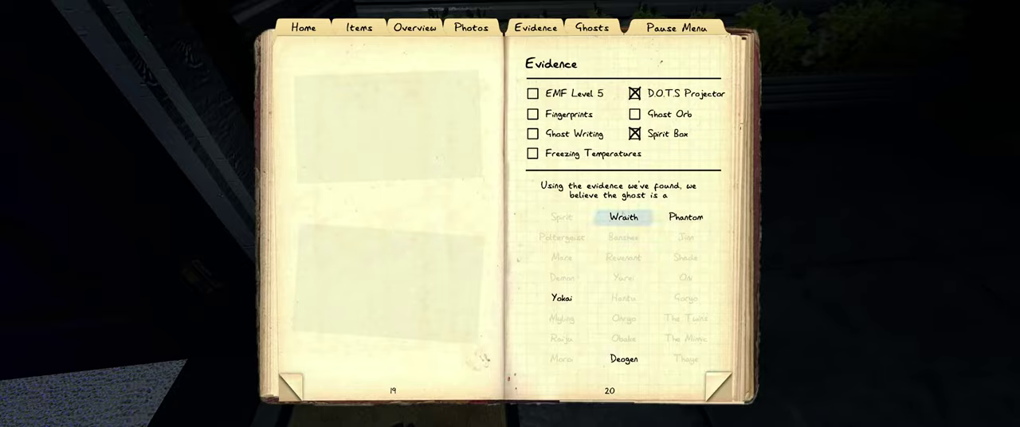
# Step: Pick the salt back up and review the journal's evidence page, crossing out Phantom
pyautogui.press('e')
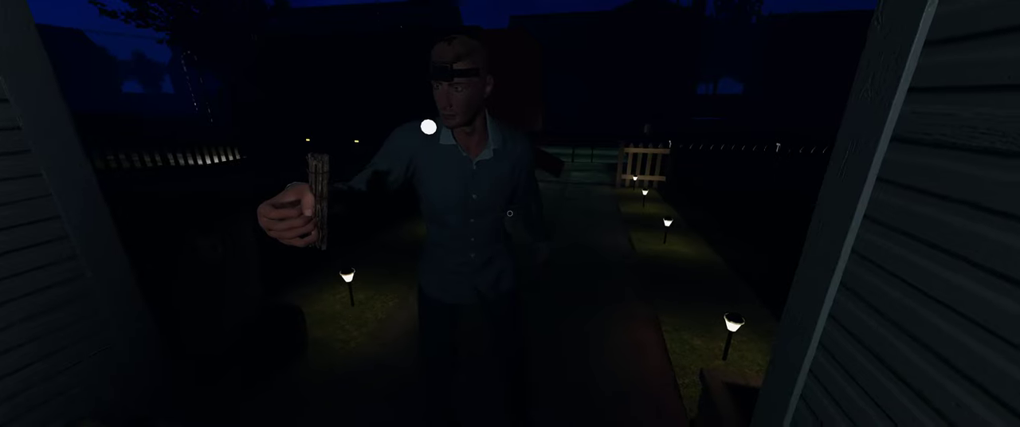
pyautogui.press('w')
pyautogui.press('w')
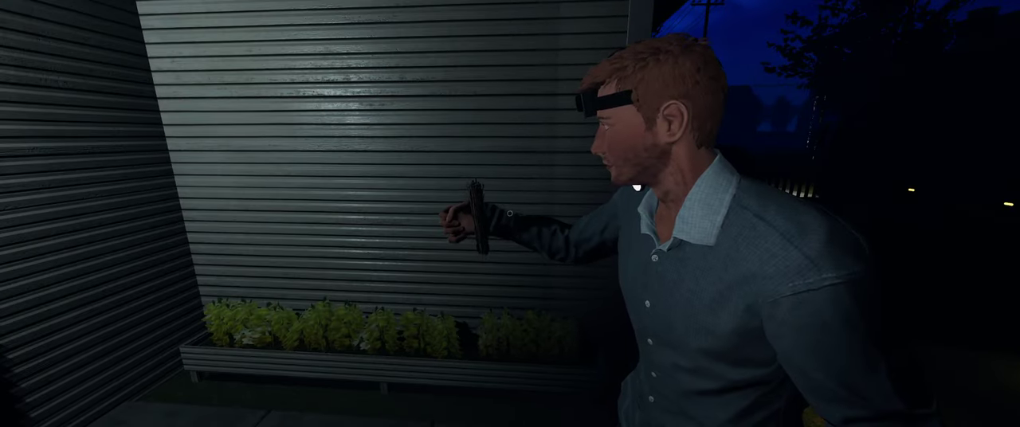
pyautogui.press('j')
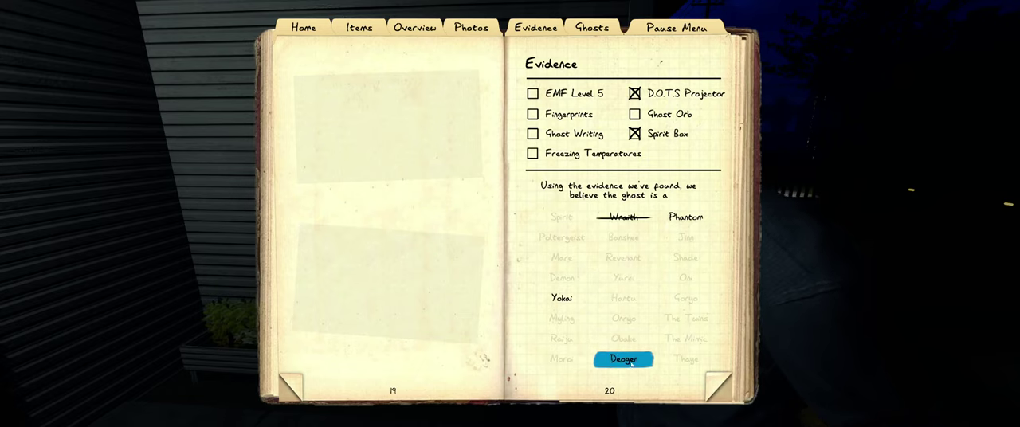
pyautogui.press('j')
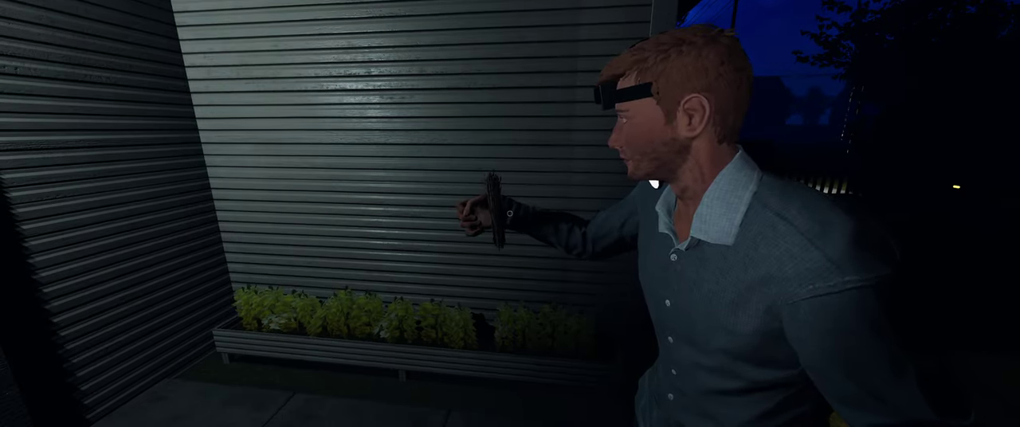
pyautogui.press('j')
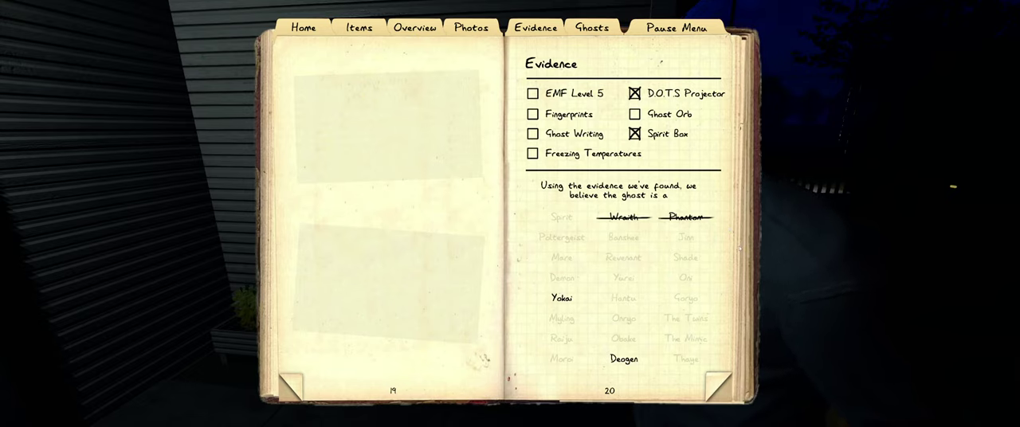
pyautogui.press('j')
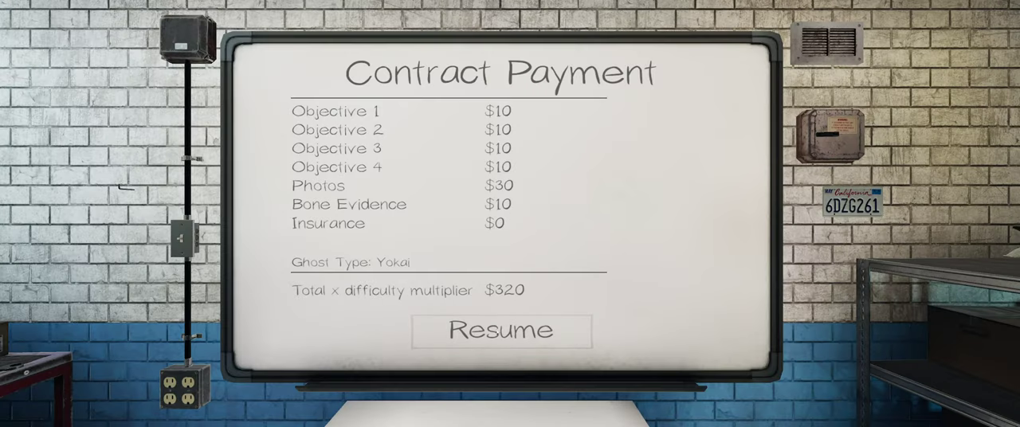
# Step: Dismiss the $320 contract payment, check the store's $706 balance, and leave the lobby board
pyautogui.click(495, 335)
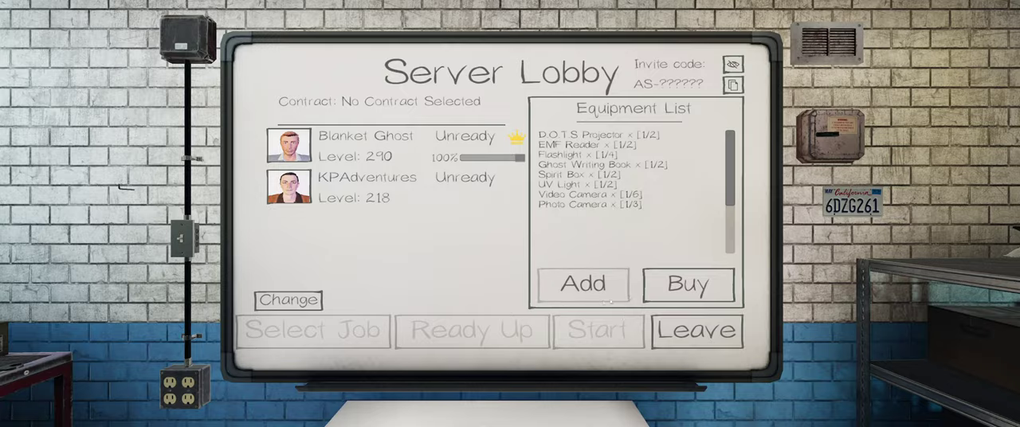
pyautogui.click(654, 286)
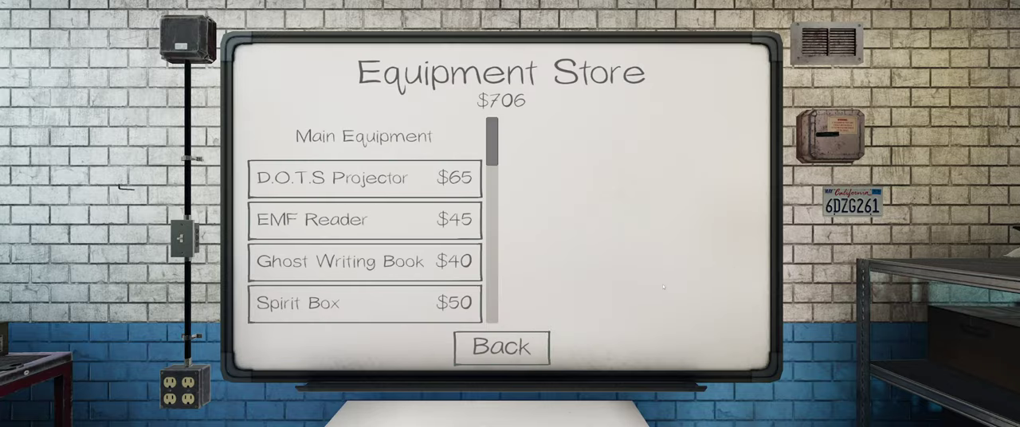
pyautogui.click(502, 346)
pyautogui.press('Escape')
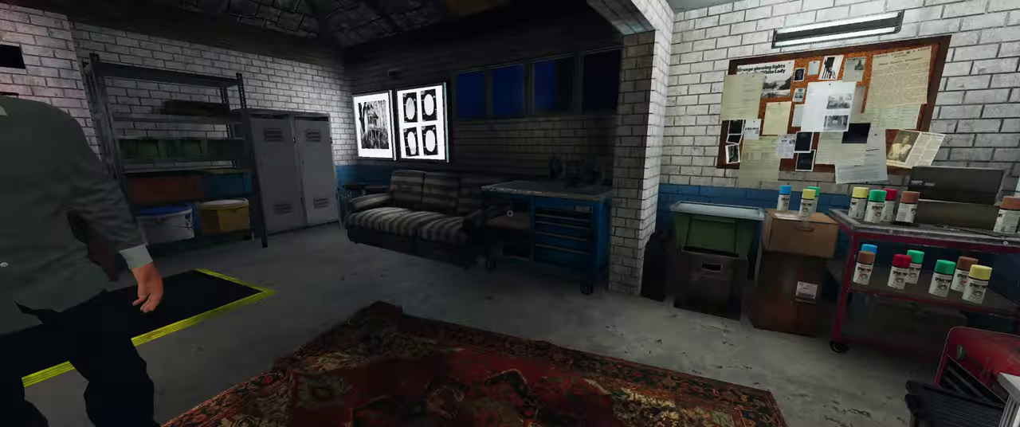